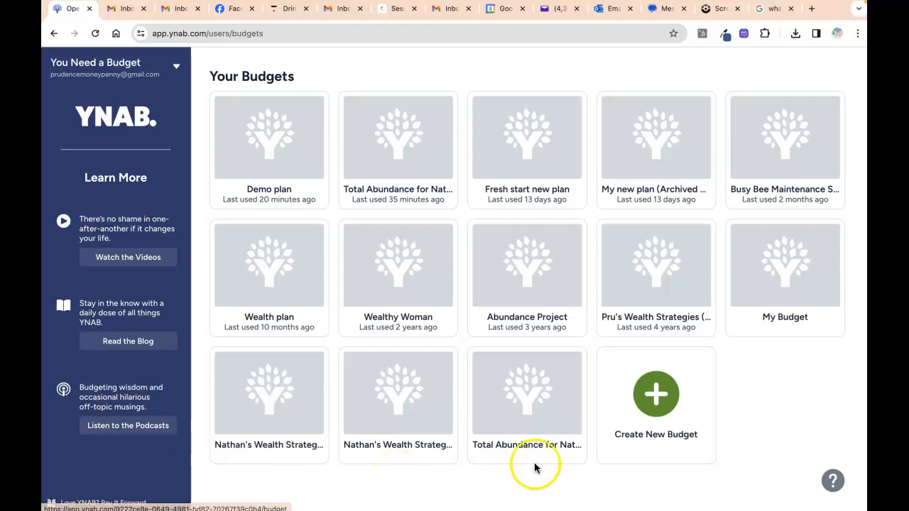
- Open the New Budget dialog, which defaults to Euro currency and 30/12/2024 date format
{"action": "left_click", "coordinate": [658, 410]}
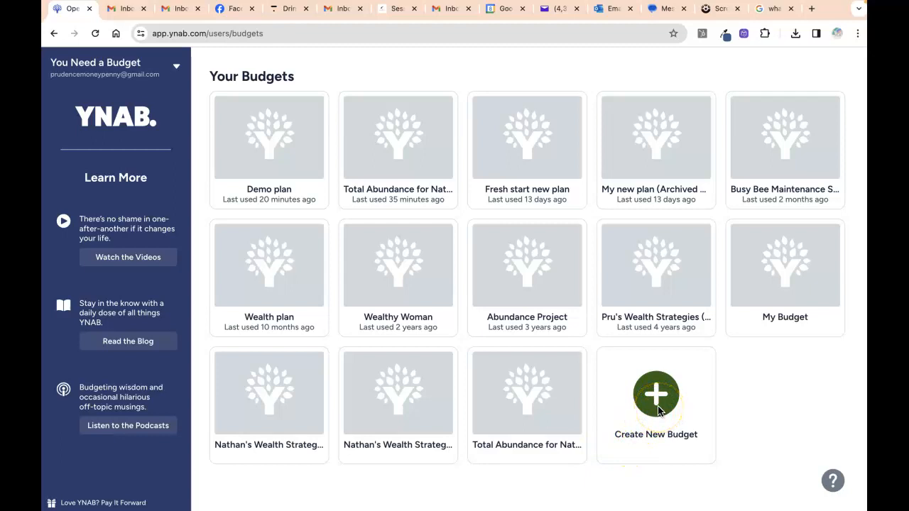
{"action": "left_click", "coordinate": [172, 69]}
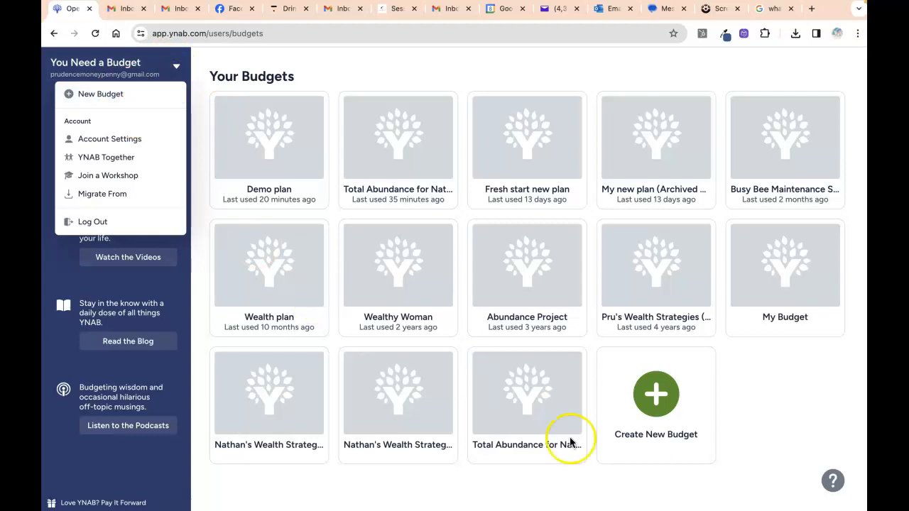
{"action": "left_click", "coordinate": [659, 398]}
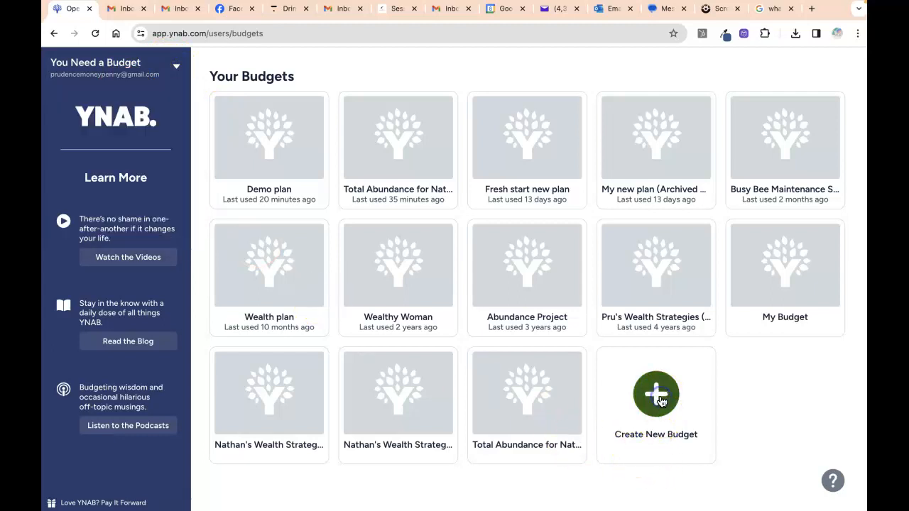
{"action": "left_click", "coordinate": [657, 396]}
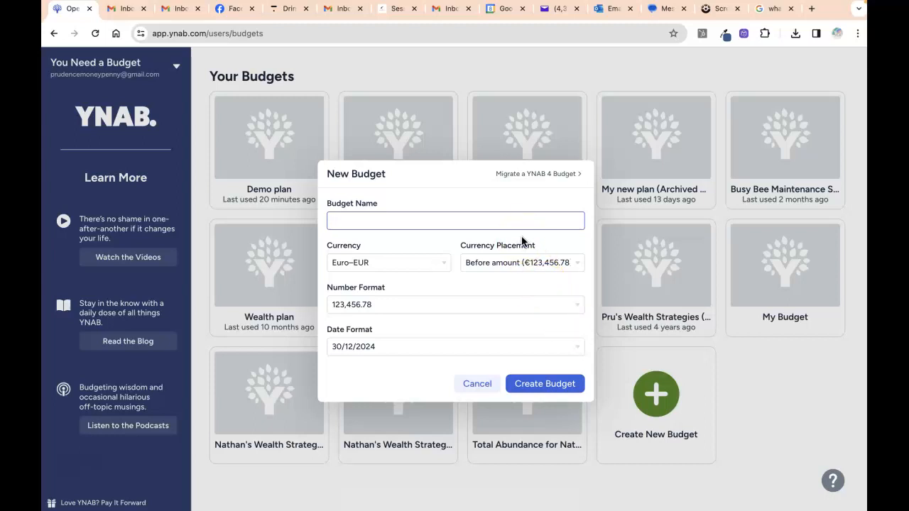
- Name the budget 'New plan for 2024 - demo' and keep Euro as its currency
{"action": "type", "text": "New plann for"}
{"action": "key", "text": "BackSpace"}
{"action": "key", "text": "BackSpace"}
{"action": "key", "text": "BackSpace"}
{"action": "key", "text": "BackSpace"}
{"action": "key", "text": "BackSpace"}
{"action": "type", "text": "for 2024 - demo"}
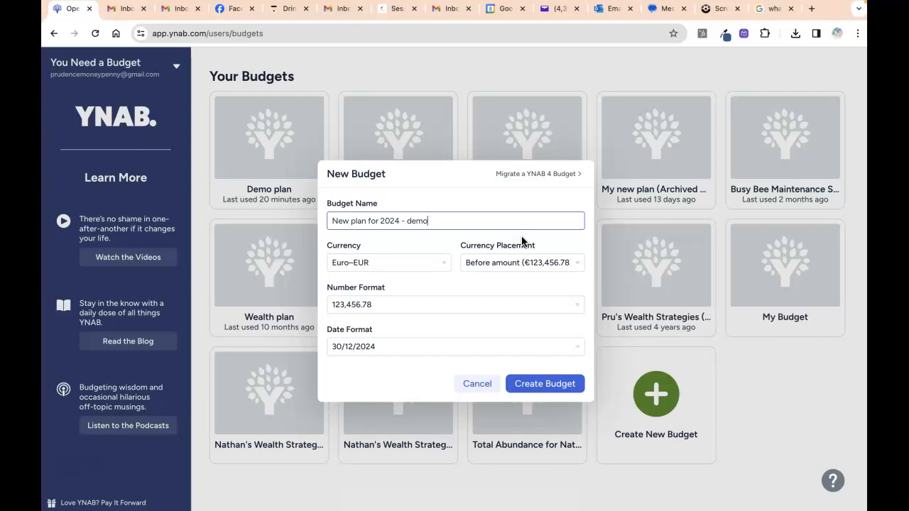
{"action": "left_click", "coordinate": [429, 263]}
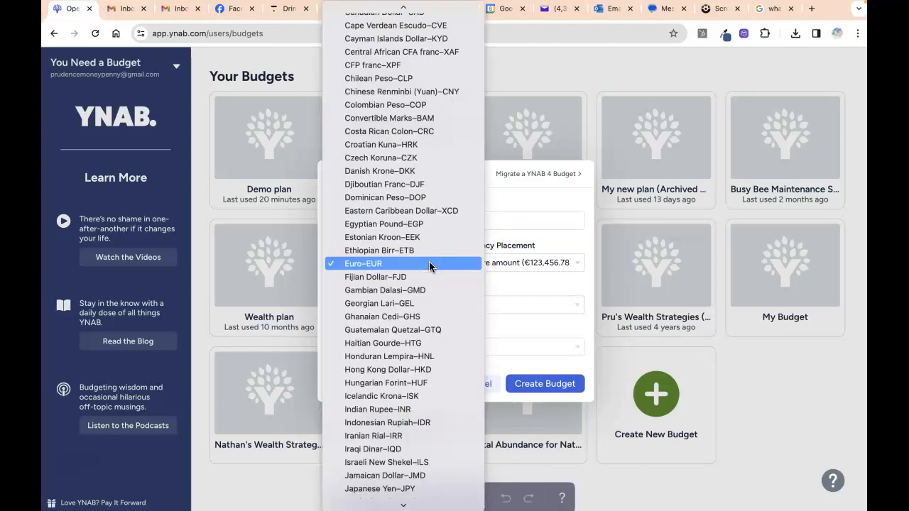
{"action": "left_click", "coordinate": [429, 263]}
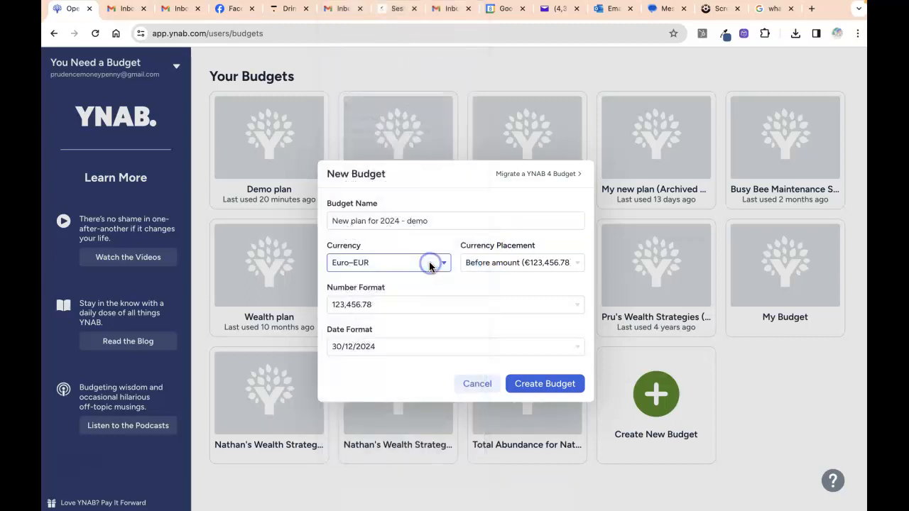
{"action": "left_click", "coordinate": [361, 263]}
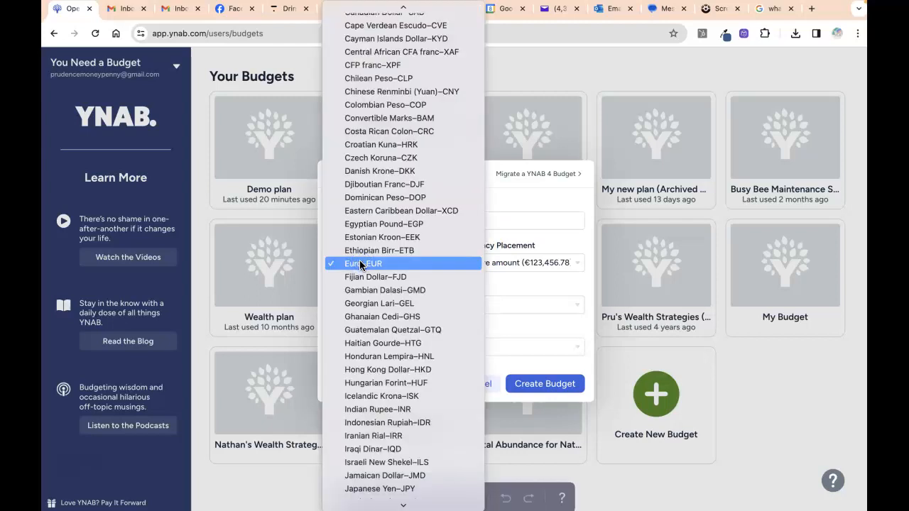
{"action": "left_click", "coordinate": [361, 263]}
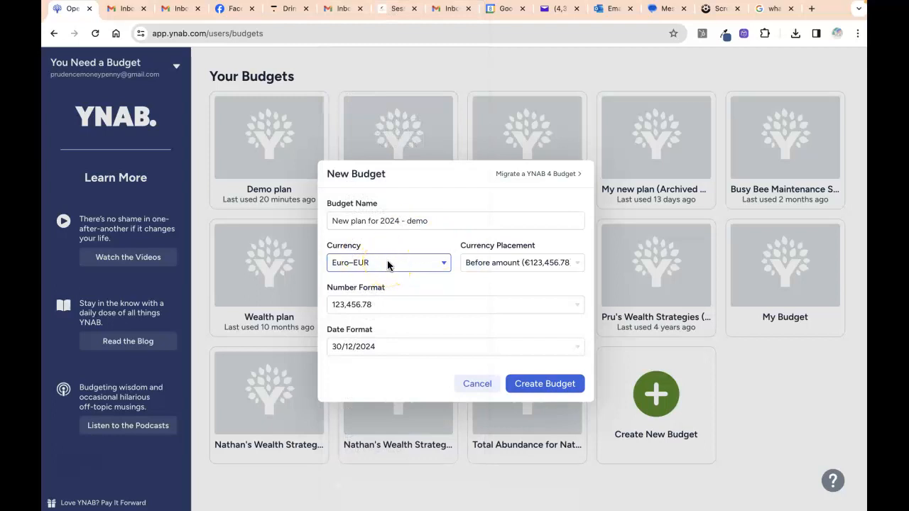
- Keep symbol before amount, 123,456.78 numbers and 30/12/2024 dates, then create the budget
{"action": "left_click", "coordinate": [479, 262]}
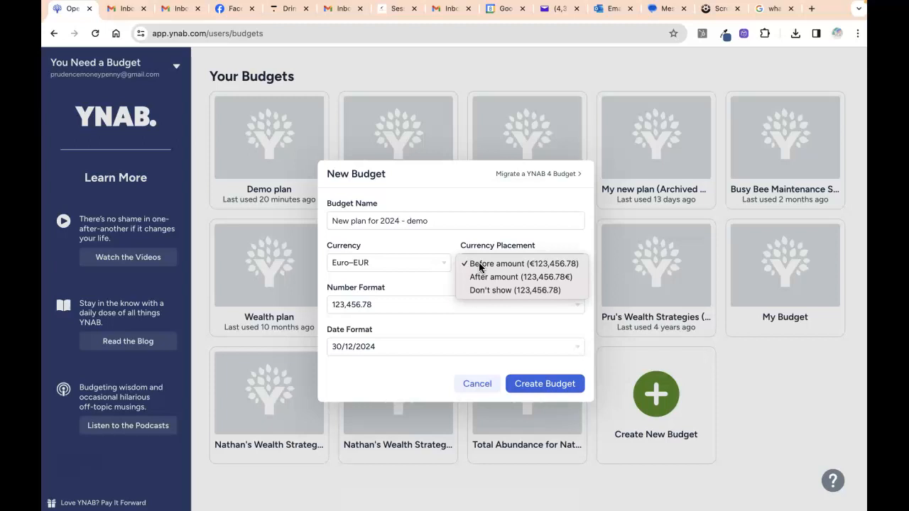
{"action": "left_click", "coordinate": [479, 264]}
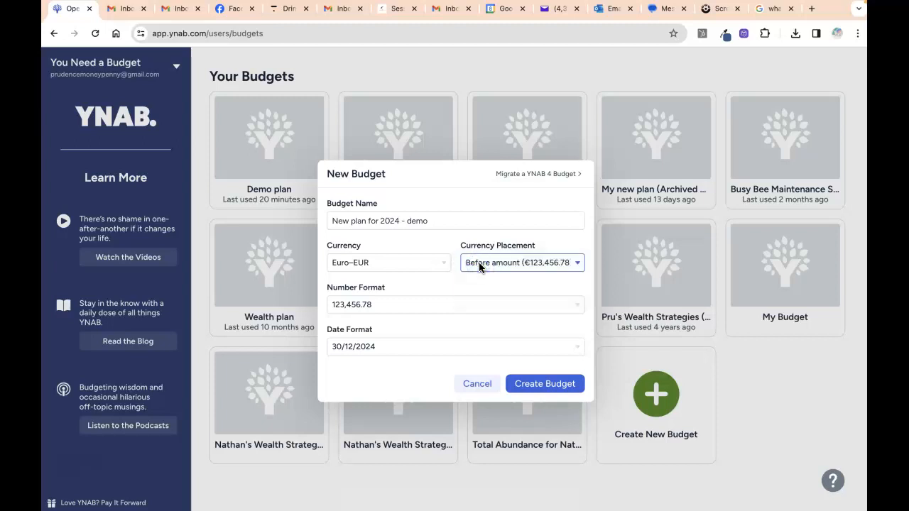
{"action": "left_click", "coordinate": [437, 305]}
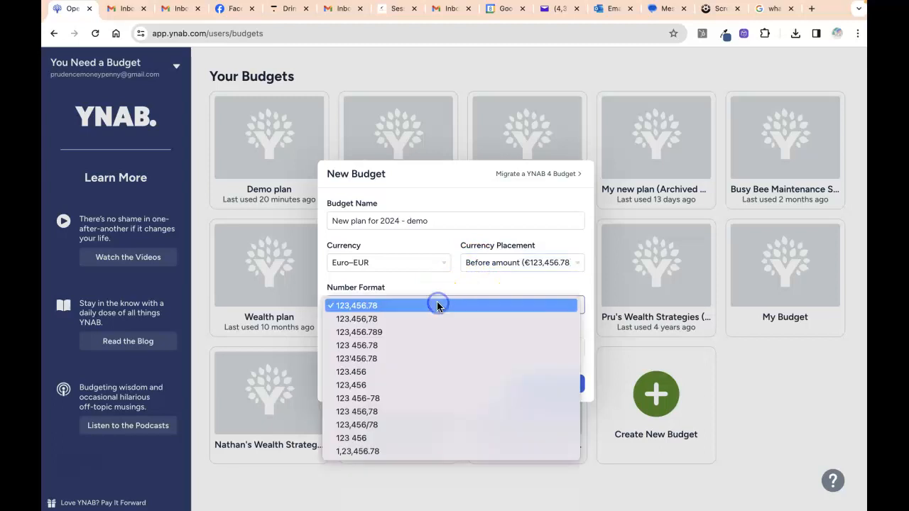
{"action": "left_click", "coordinate": [437, 304]}
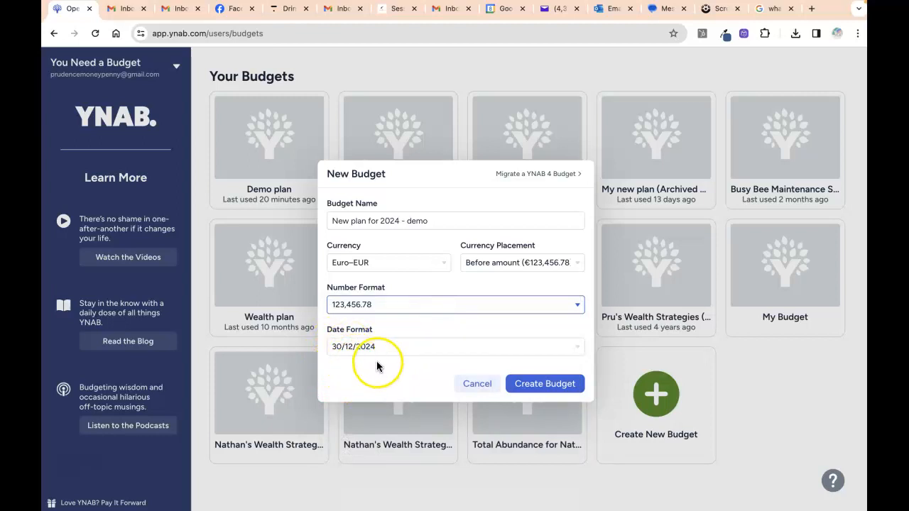
{"action": "left_click", "coordinate": [512, 347]}
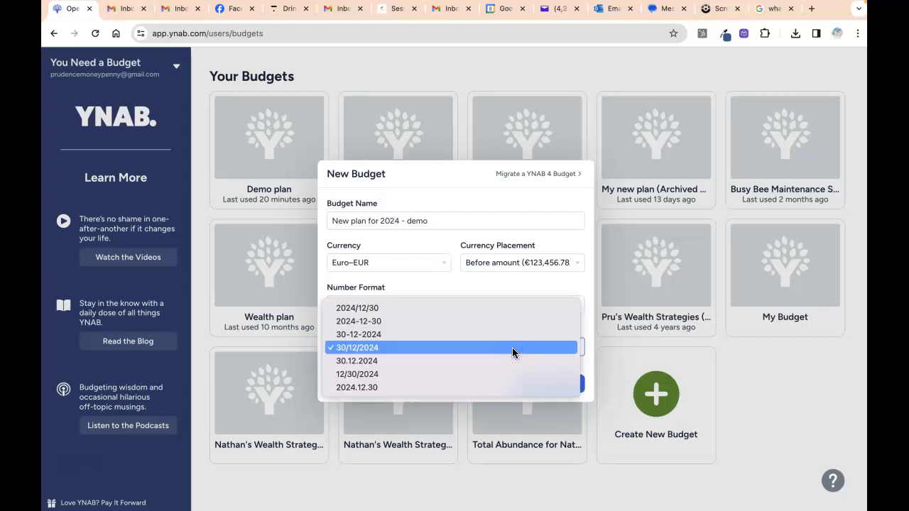
{"action": "left_click", "coordinate": [512, 348]}
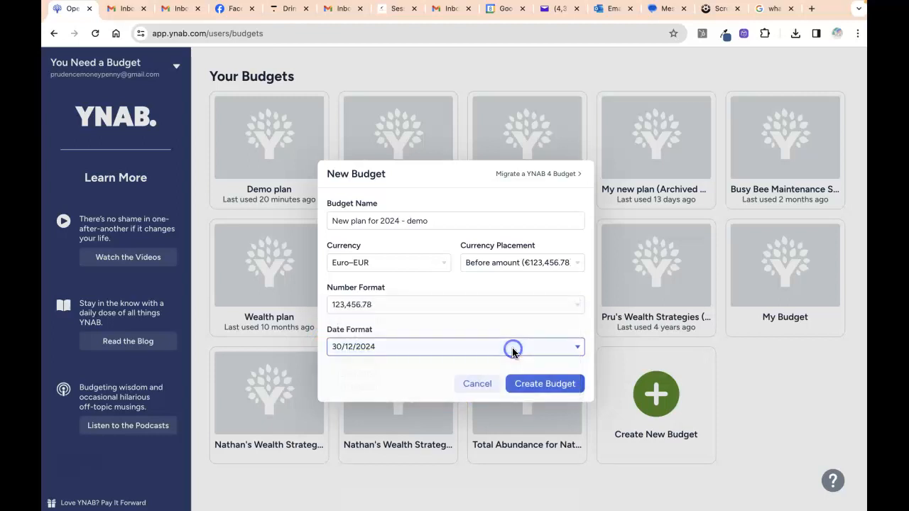
{"action": "left_click", "coordinate": [525, 384]}
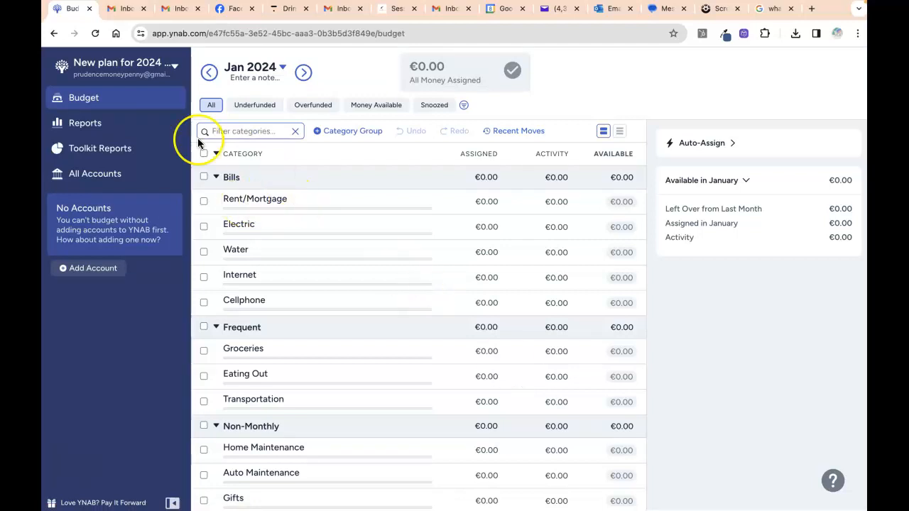
- Look through the new plan's empty Spending, Net Worth and Income v Expense reports
{"action": "left_click", "coordinate": [135, 125]}
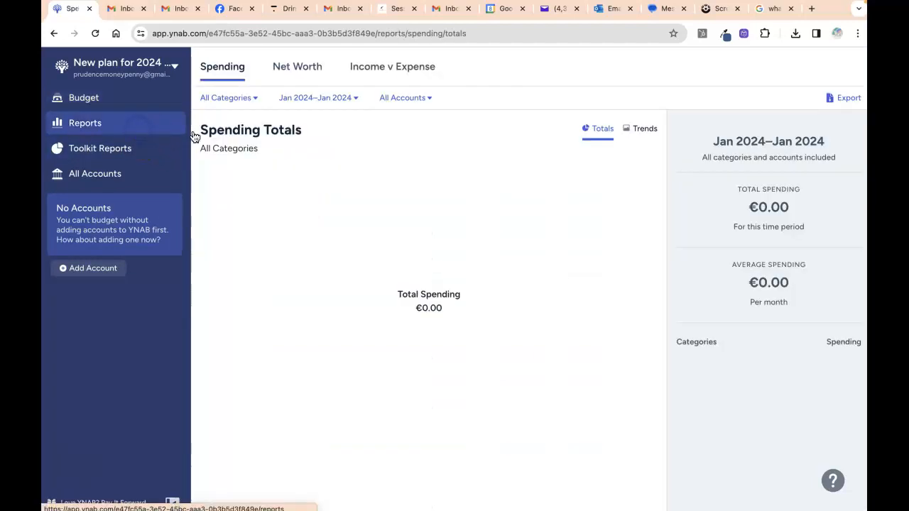
{"action": "left_click", "coordinate": [308, 69]}
{"action": "left_click", "coordinate": [420, 71]}
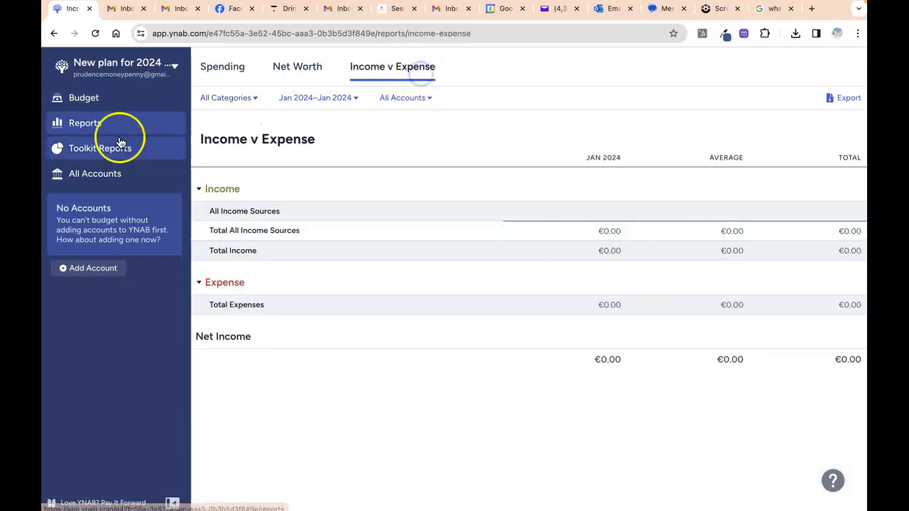
- Return to the budget and bring up the Add Account options
{"action": "left_click", "coordinate": [86, 103]}
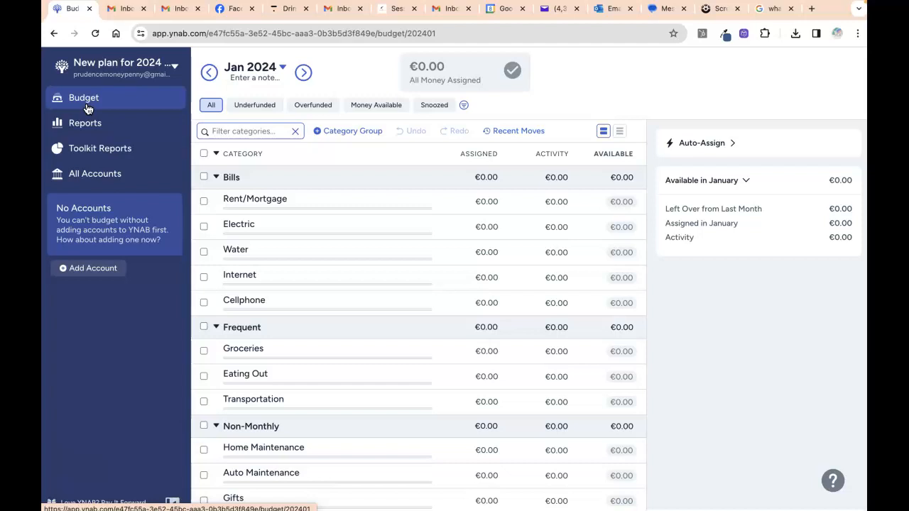
{"action": "left_click", "coordinate": [80, 273]}
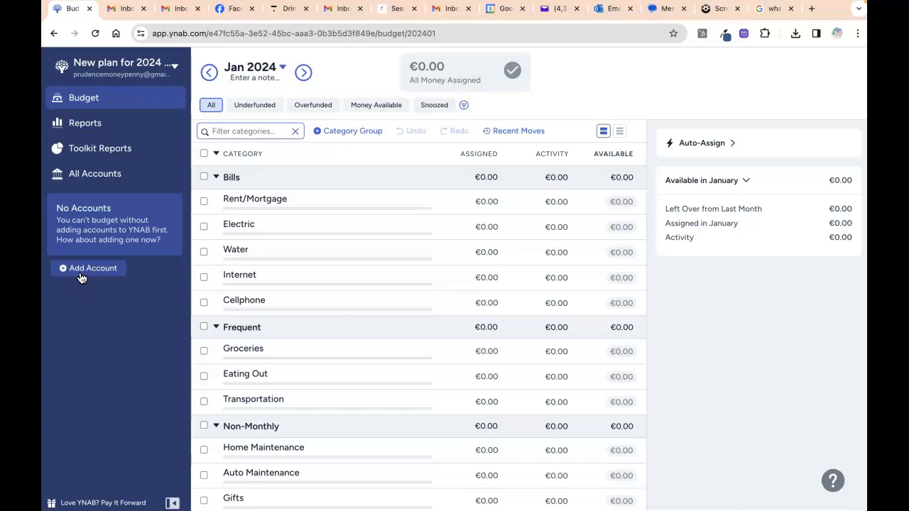
{"action": "left_click", "coordinate": [83, 273]}
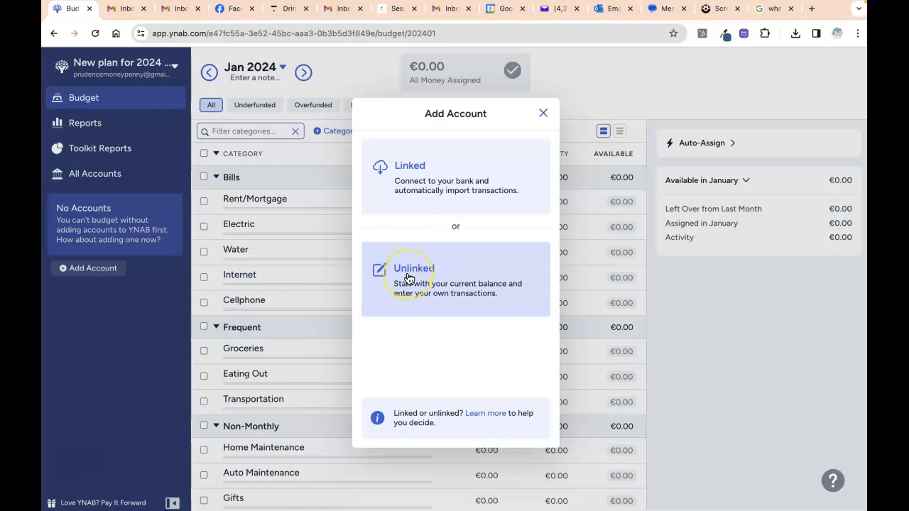
- Choose Unlinked as the type of account to add
{"action": "left_click", "coordinate": [408, 278]}
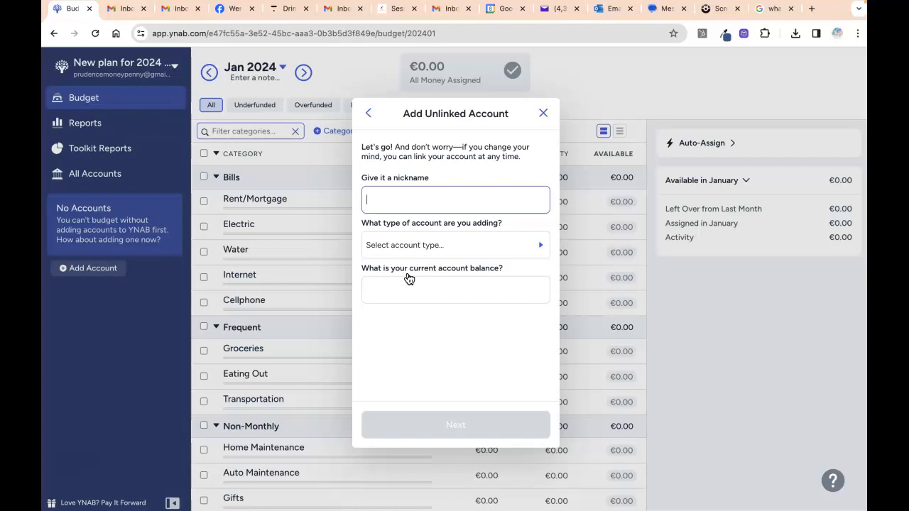
- Enter 'Day to day abundant spending account' as the nickname and show the account types
{"action": "type", "text": "Day to day abundant spending account"}
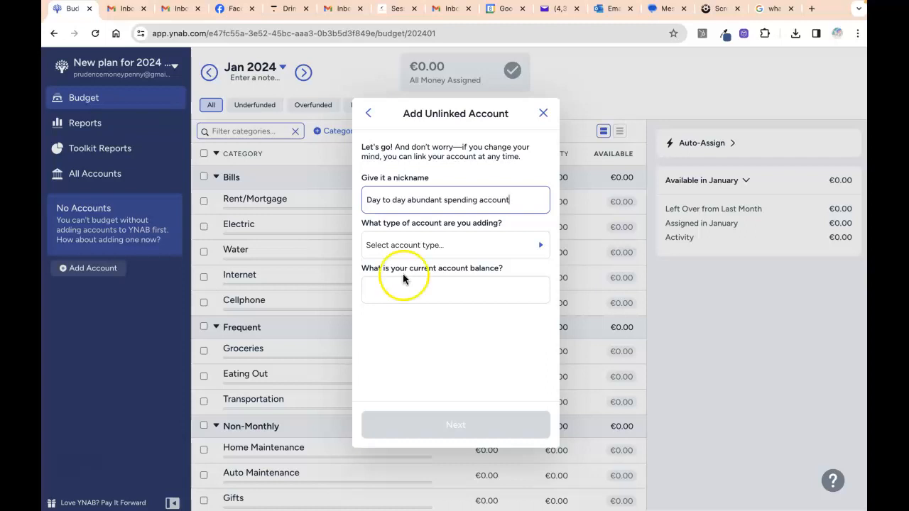
{"action": "left_click", "coordinate": [408, 246]}
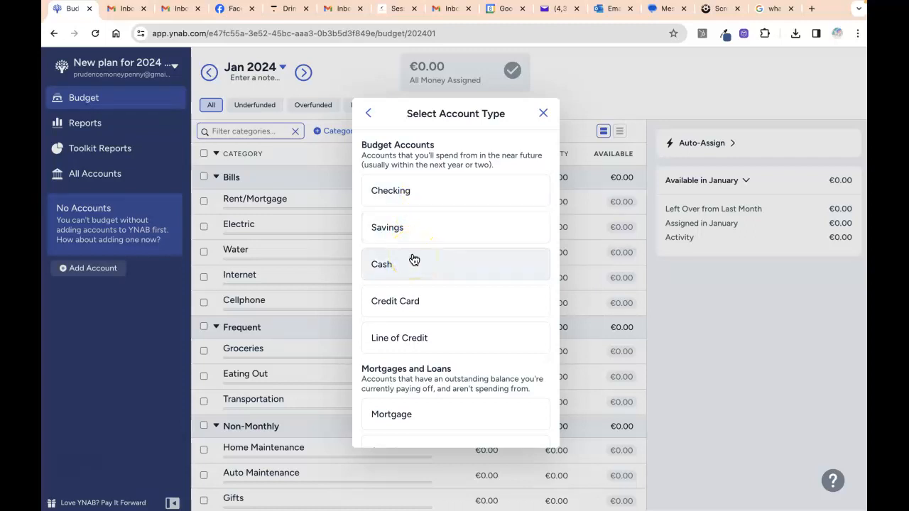
- Browse the account type list and choose Checking
{"action": "scroll", "coordinate": [414, 260], "scroll_direction": "down", "scroll_amount": 1}
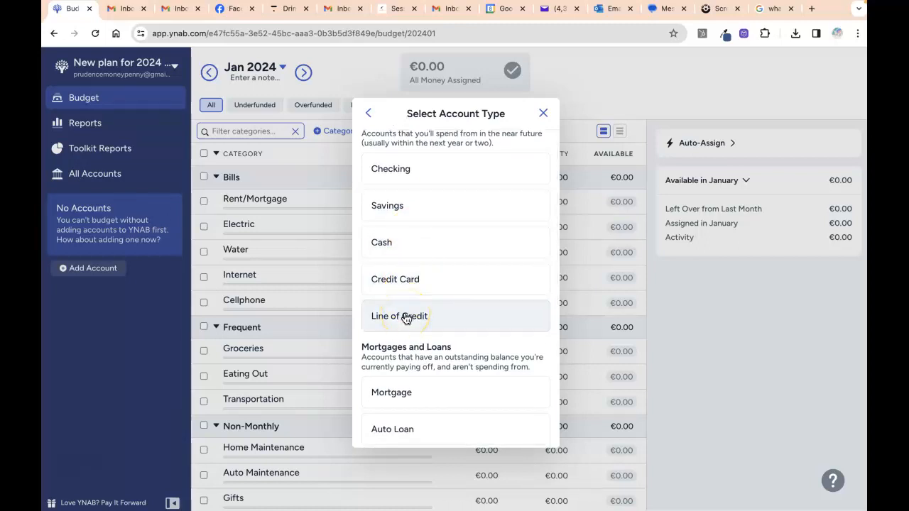
{"action": "scroll", "coordinate": [406, 317], "scroll_direction": "down", "scroll_amount": 5}
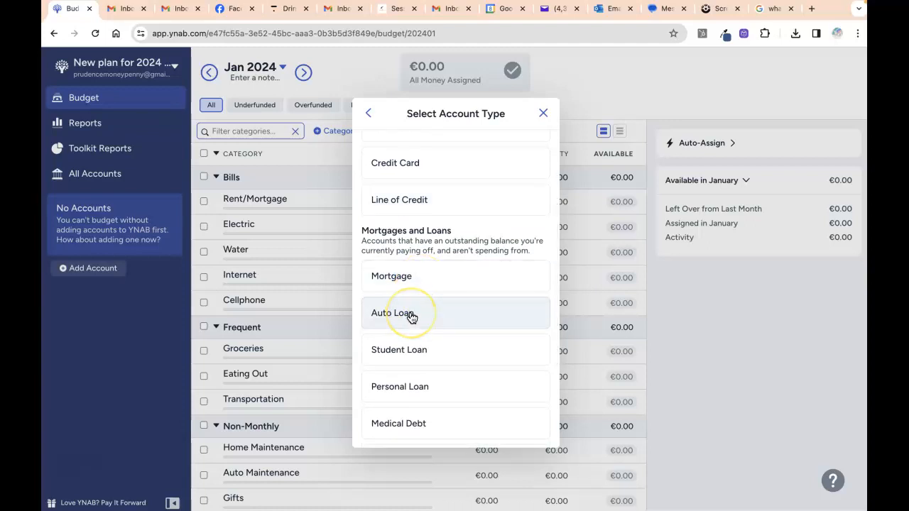
{"action": "scroll", "coordinate": [410, 316], "scroll_direction": "down", "scroll_amount": 2}
{"action": "scroll", "coordinate": [412, 318], "scroll_direction": "down", "scroll_amount": 4}
{"action": "left_click", "coordinate": [414, 290]}
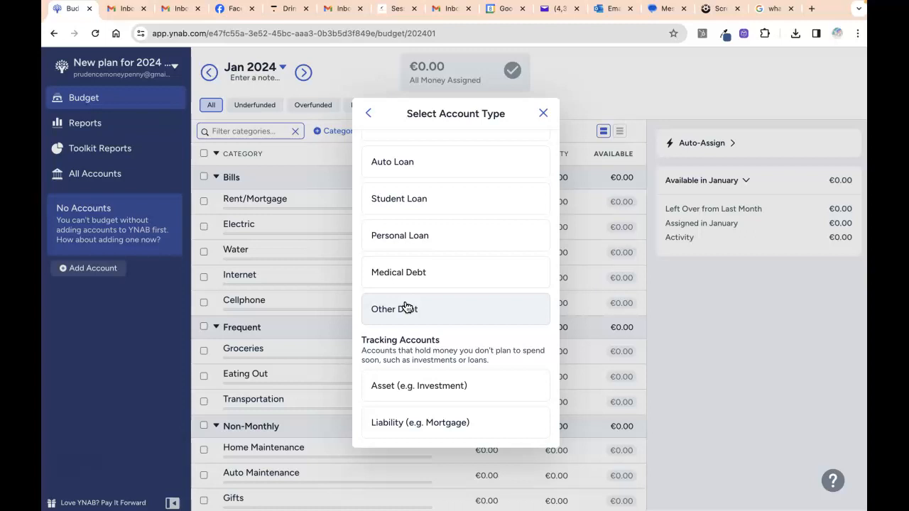
{"action": "left_click", "coordinate": [404, 384]}
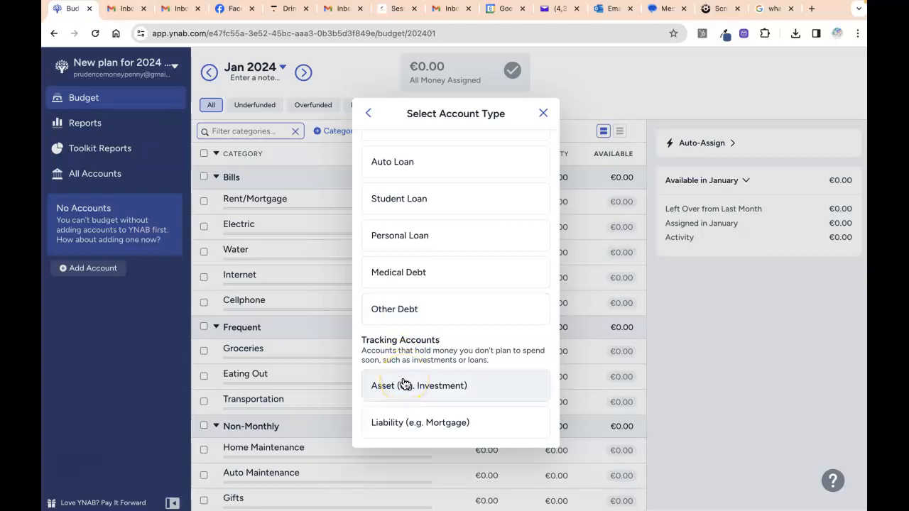
{"action": "left_click", "coordinate": [397, 419]}
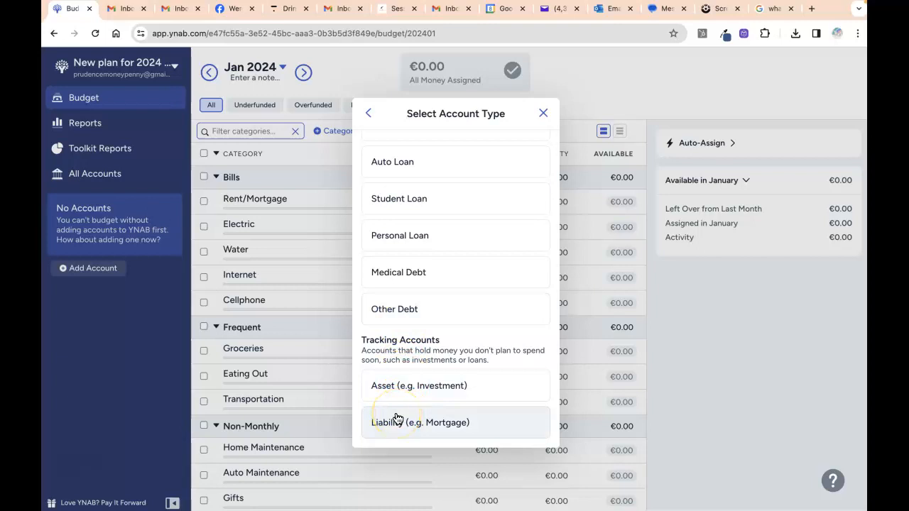
{"action": "scroll", "coordinate": [400, 351], "scroll_direction": "up", "scroll_amount": 10}
{"action": "left_click", "coordinate": [416, 198]}
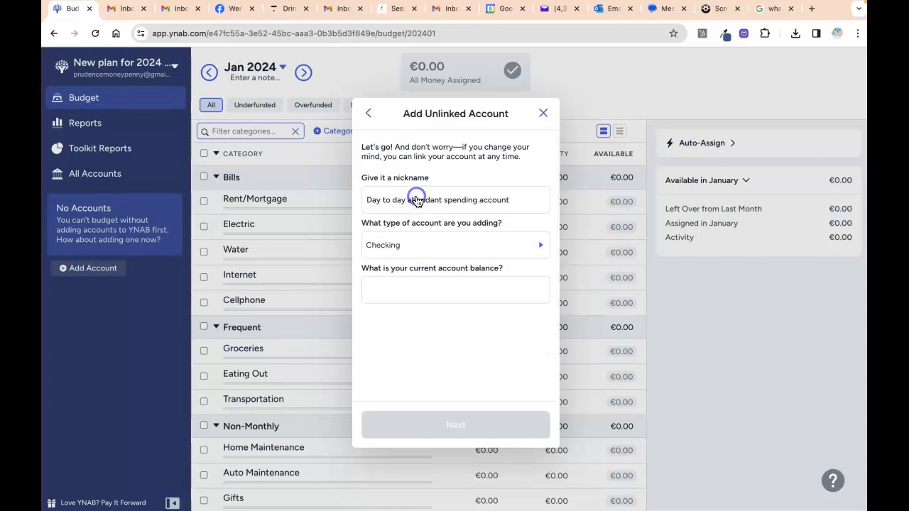
- Enter a current balance of 200 and finish adding the account
{"action": "left_click", "coordinate": [393, 279]}
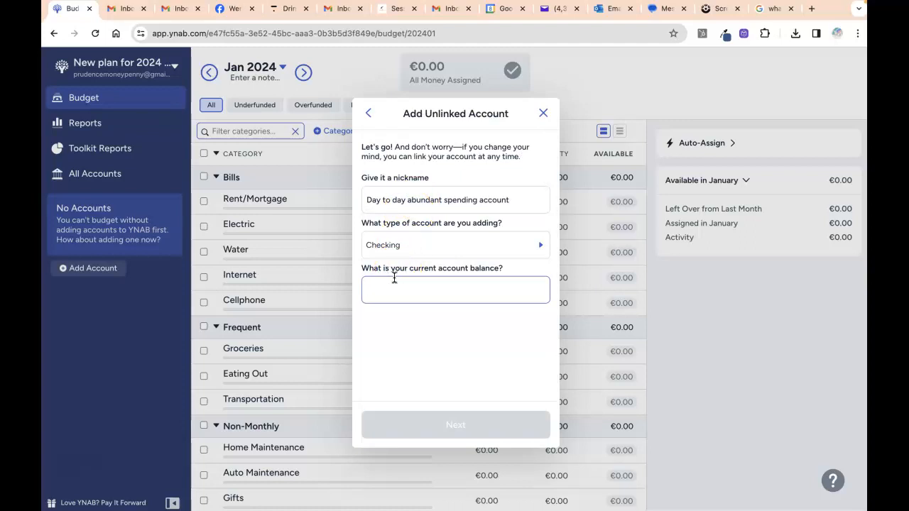
{"action": "type", "text": "200"}
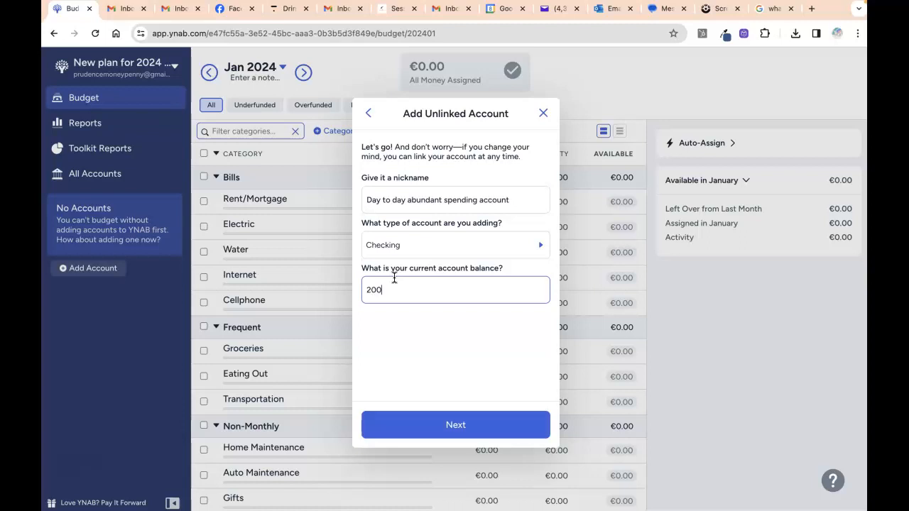
{"action": "left_click", "coordinate": [414, 424]}
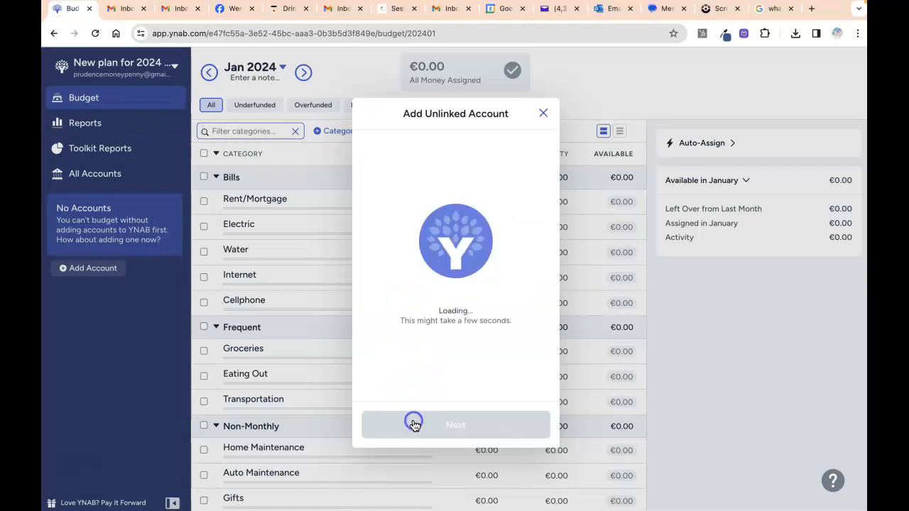
{"action": "left_click", "coordinate": [475, 427]}
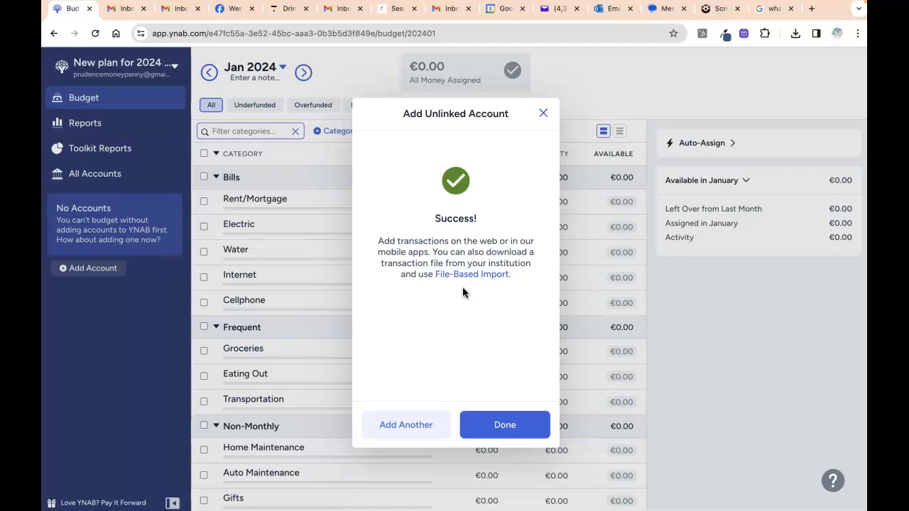
{"action": "left_click", "coordinate": [480, 426]}
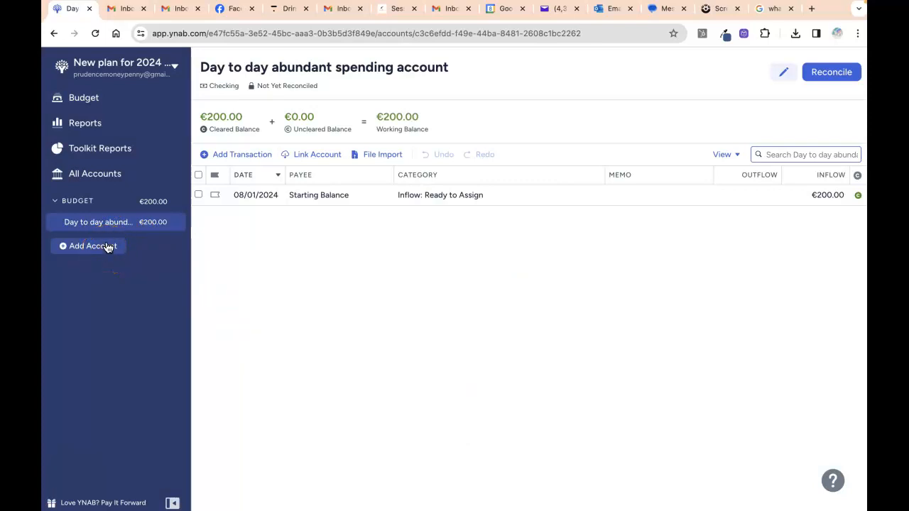
- Open the account's settings and type the bank name, IBAN, BIC and card details into Account Notes
{"action": "left_click", "coordinate": [73, 226]}
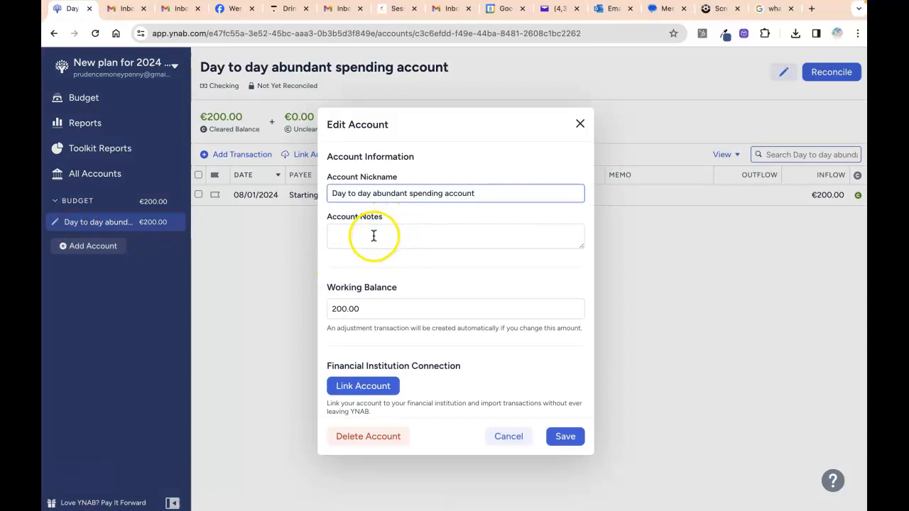
{"action": "left_click", "coordinate": [374, 236]}
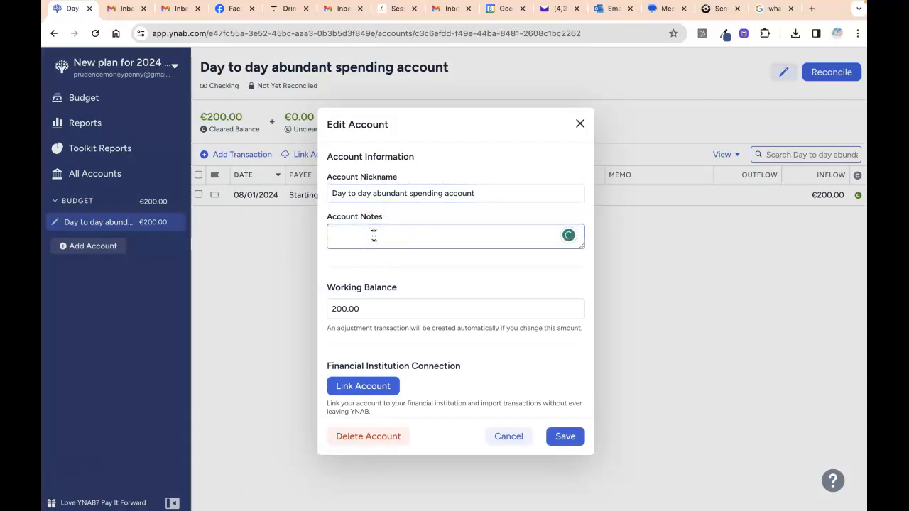
{"action": "type", "text": "Where is the account held "}
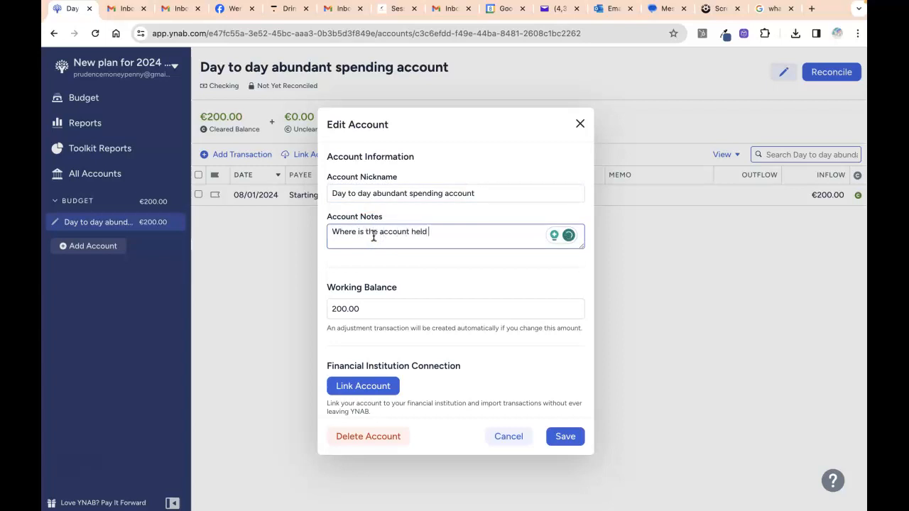
{"action": "type", "text": "- the name of the bank.  IBAN"}
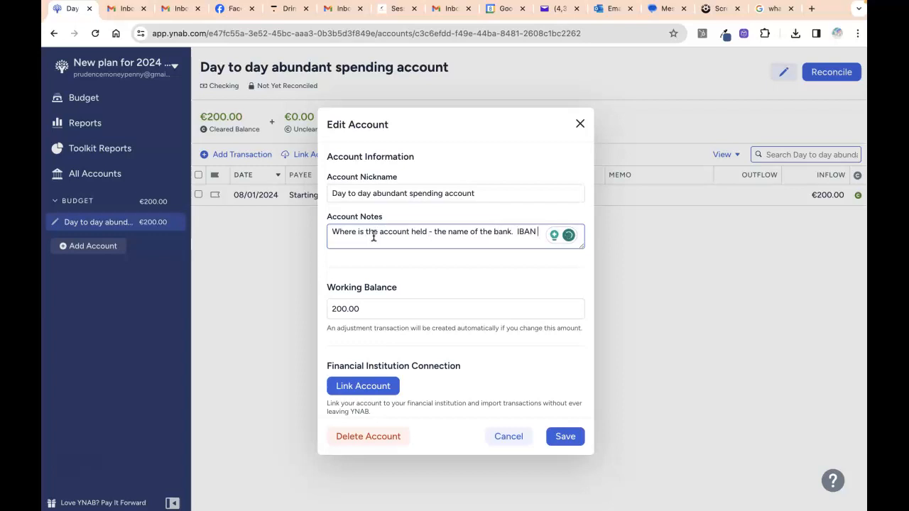
{"action": "type", "text": " 99999999999999 BIC 9"}
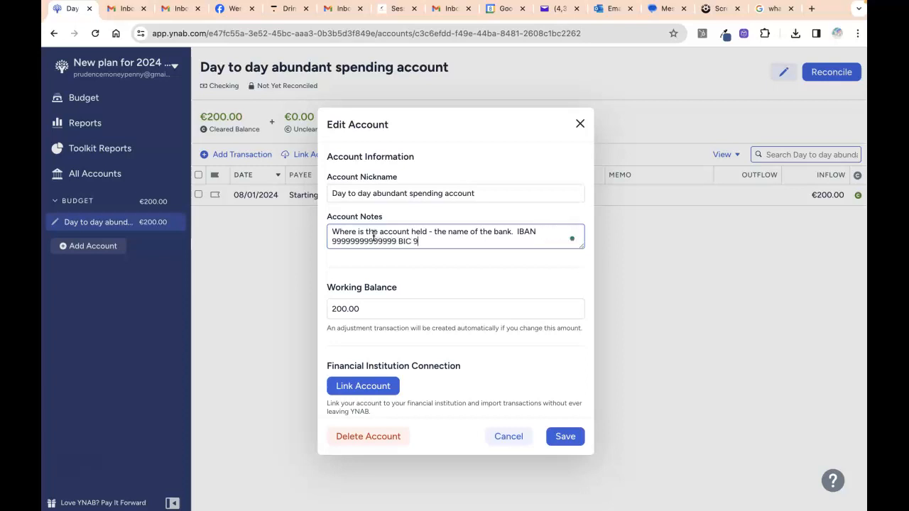
{"action": "type", "text": "99999 Card"}
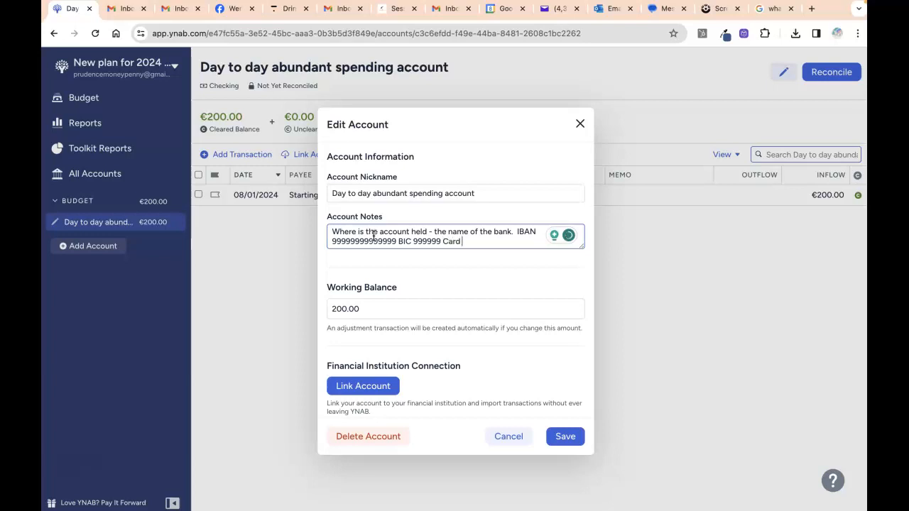
{"action": "type", "text": " 999999999999999 exp 12/23"}
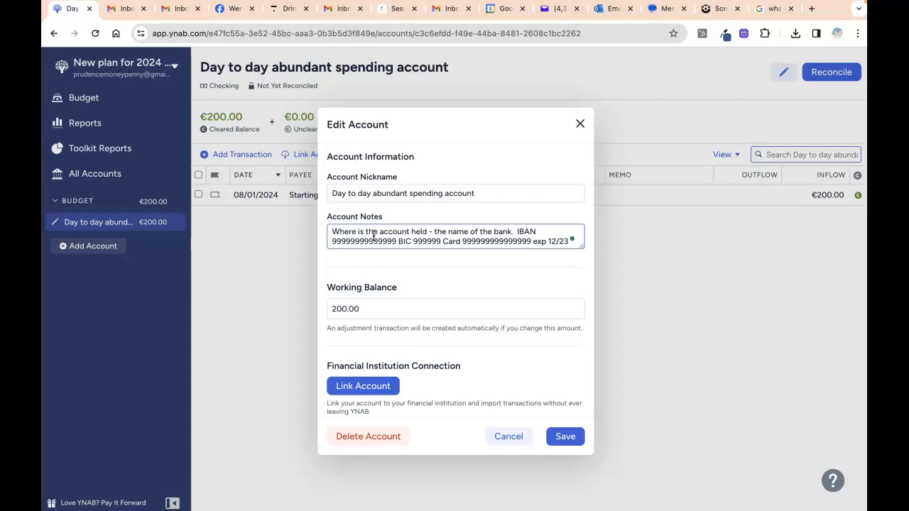
{"action": "type", "text": " 767"}
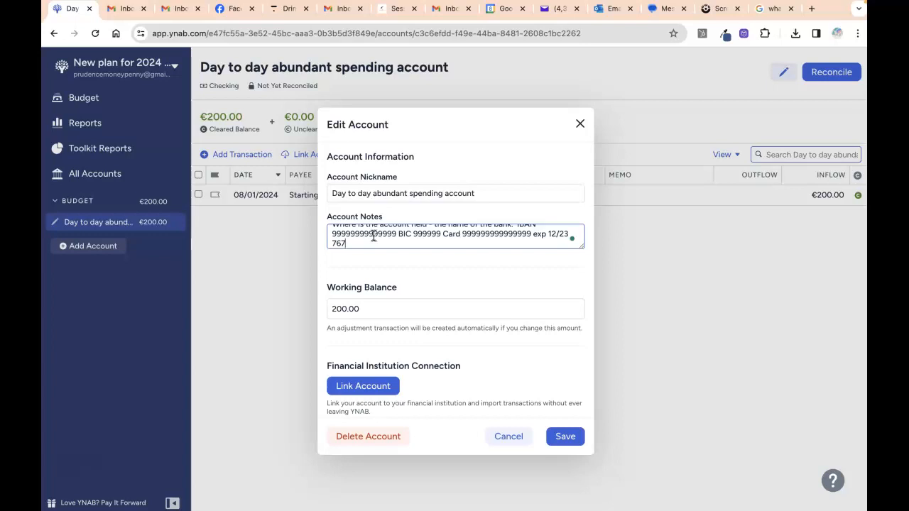
- Check the card number in the notes and append the remaining placeholder card digits
{"action": "left_click", "coordinate": [367, 241]}
{"action": "scroll", "coordinate": [367, 242], "scroll_direction": "down", "scroll_amount": 1}
{"action": "scroll", "coordinate": [366, 243], "scroll_direction": "up", "scroll_amount": 1}
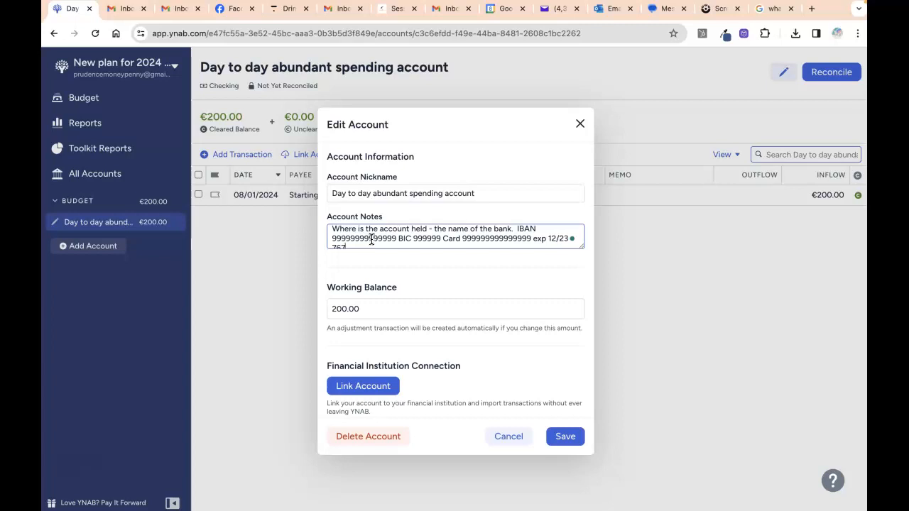
{"action": "double_click", "coordinate": [472, 240]}
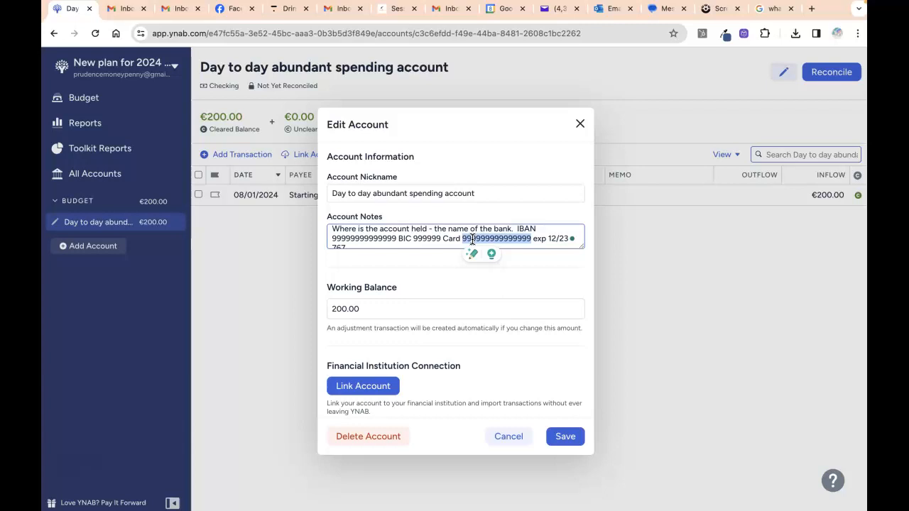
{"action": "scroll", "coordinate": [458, 237], "scroll_direction": "down", "scroll_amount": 1}
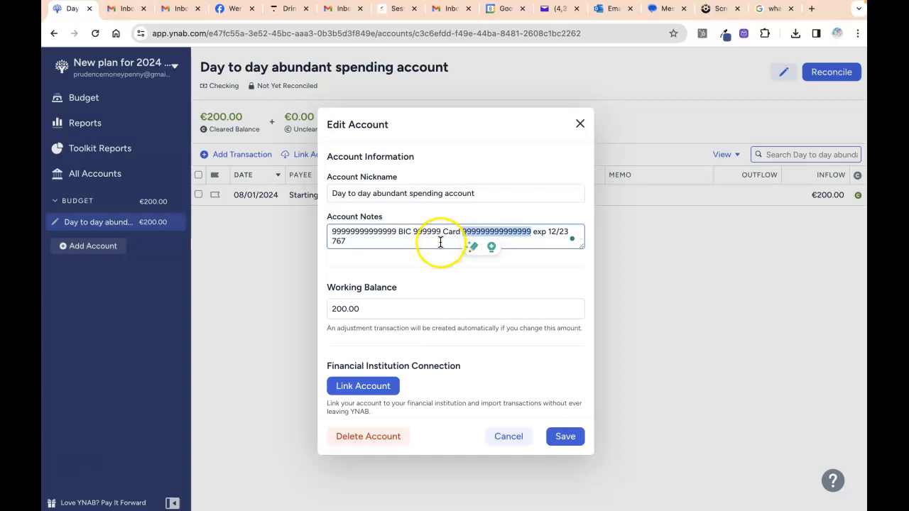
{"action": "scroll", "coordinate": [438, 242], "scroll_direction": "up", "scroll_amount": 1}
{"action": "scroll", "coordinate": [438, 241], "scroll_direction": "down", "scroll_amount": 1}
{"action": "left_click", "coordinate": [412, 242]}
{"action": "type", "text": ".  "}
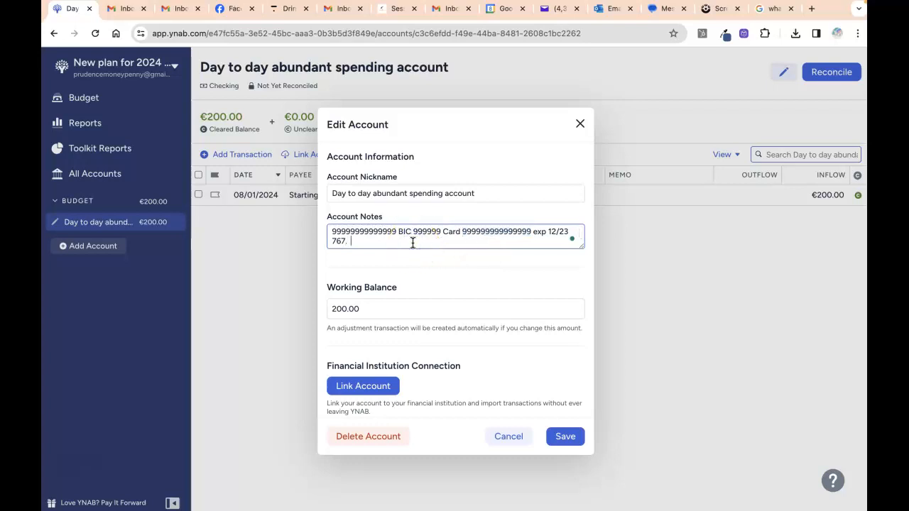
{"action": "type", "text": "9999999"}
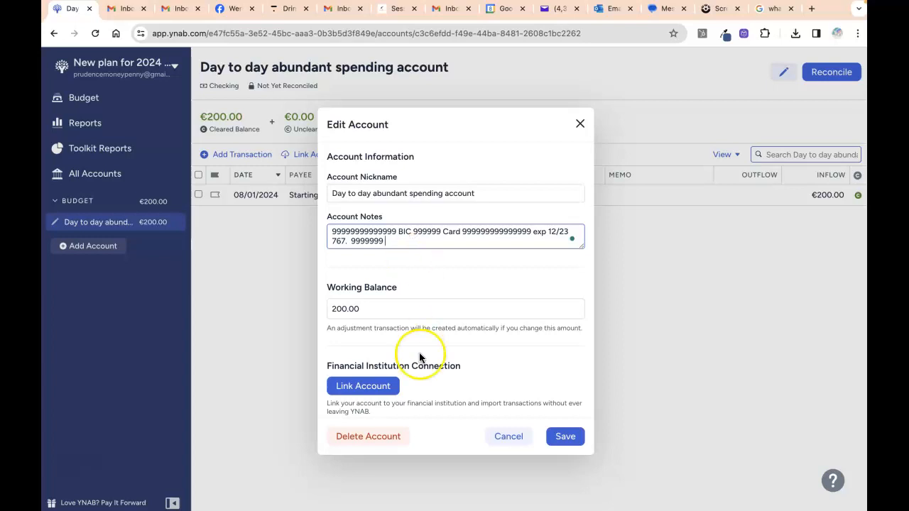
- Save the notes, reopen the account to verify them, save again and head back to Budget
{"action": "left_click", "coordinate": [557, 439]}
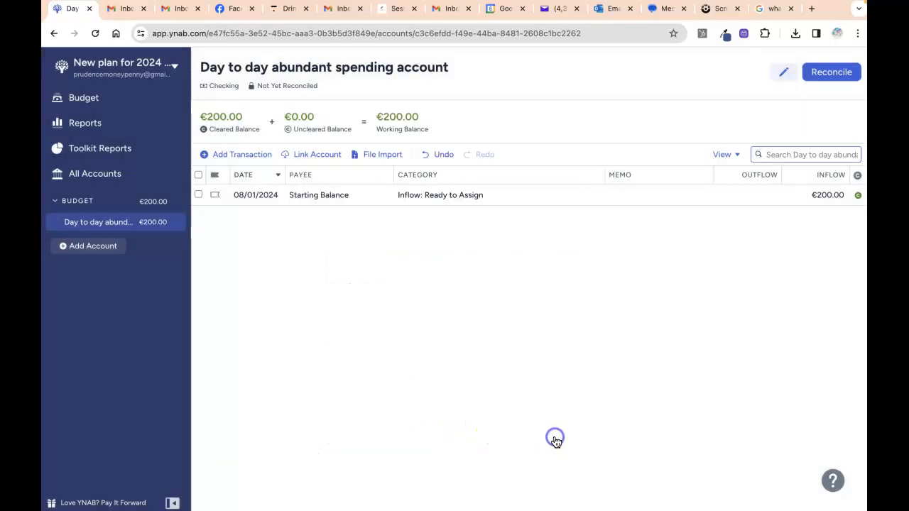
{"action": "left_click", "coordinate": [128, 226]}
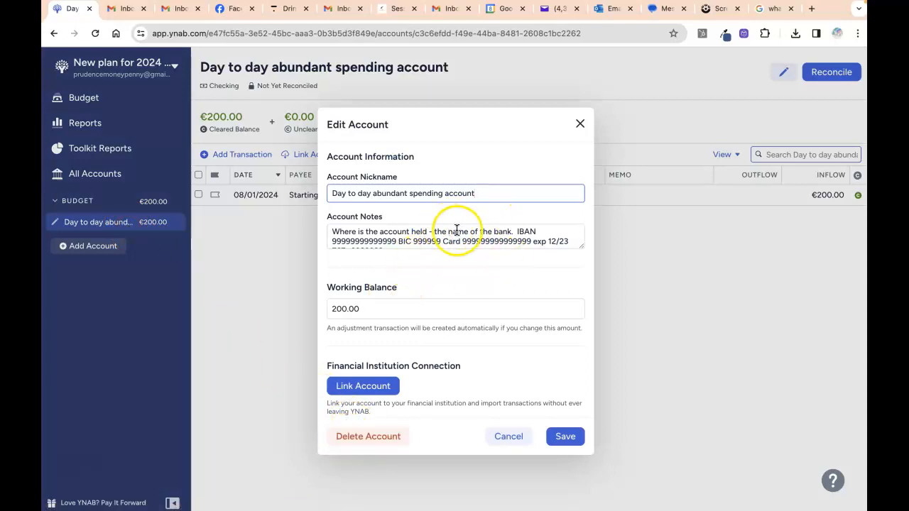
{"action": "left_click", "coordinate": [564, 436]}
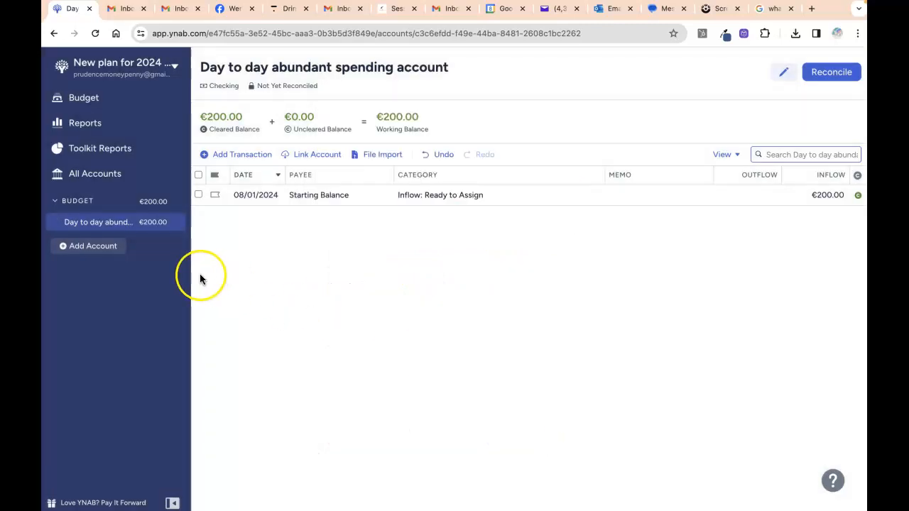
{"action": "left_click", "coordinate": [110, 99]}
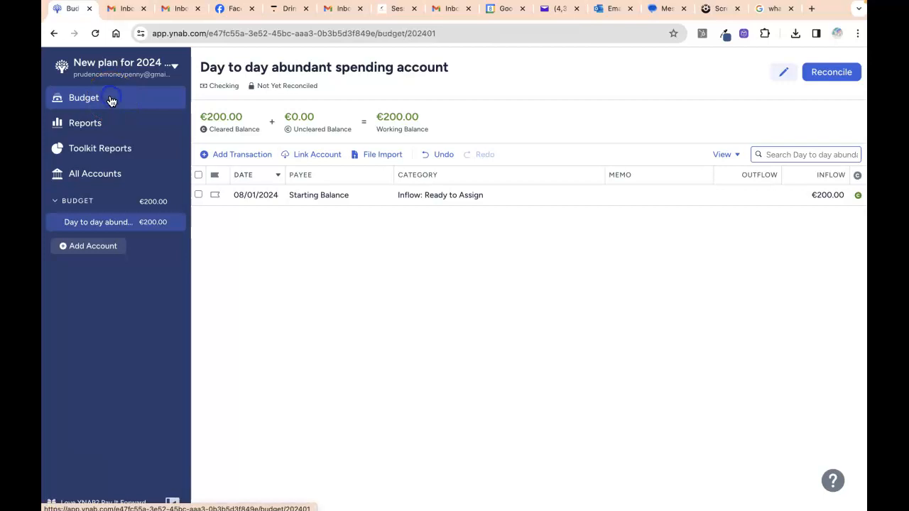
- Open the January 2024 budget and scroll through its category groups
{"action": "left_click", "coordinate": [412, 83]}
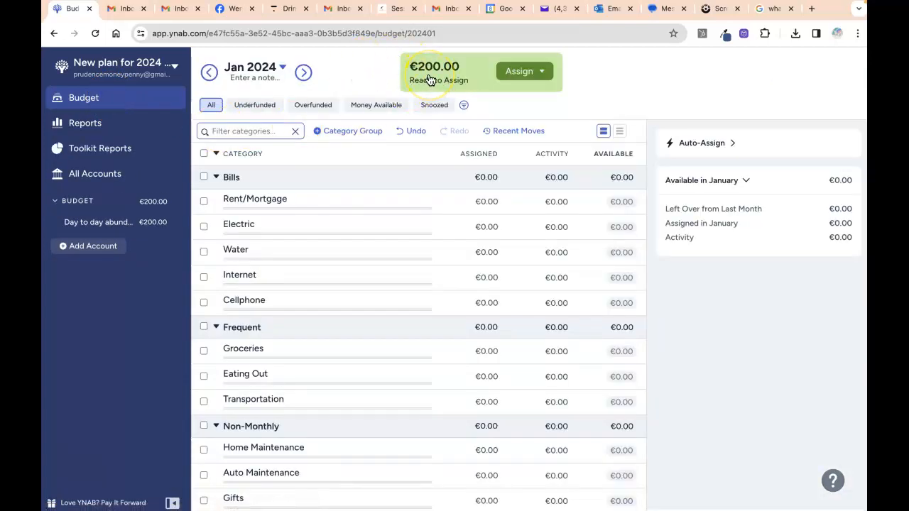
{"action": "scroll", "coordinate": [378, 232], "scroll_direction": "down", "scroll_amount": 1}
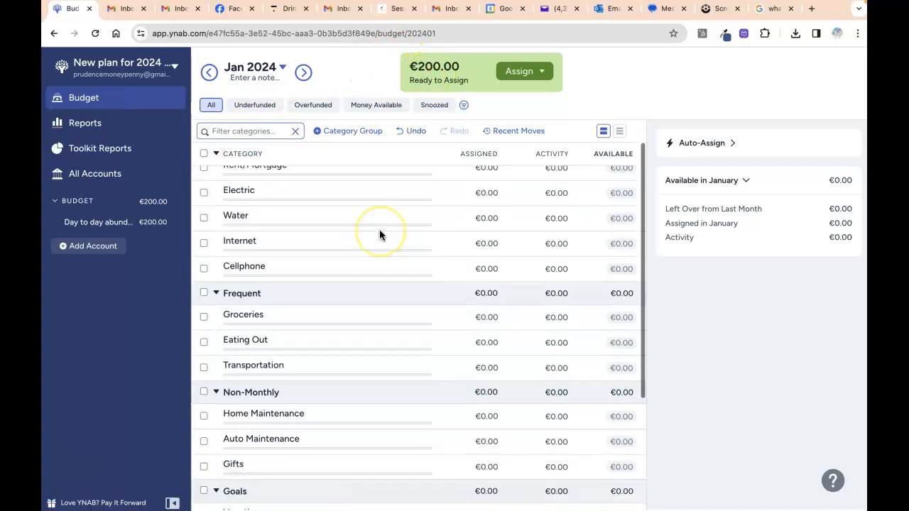
{"action": "scroll", "coordinate": [379, 234], "scroll_direction": "down", "scroll_amount": 2}
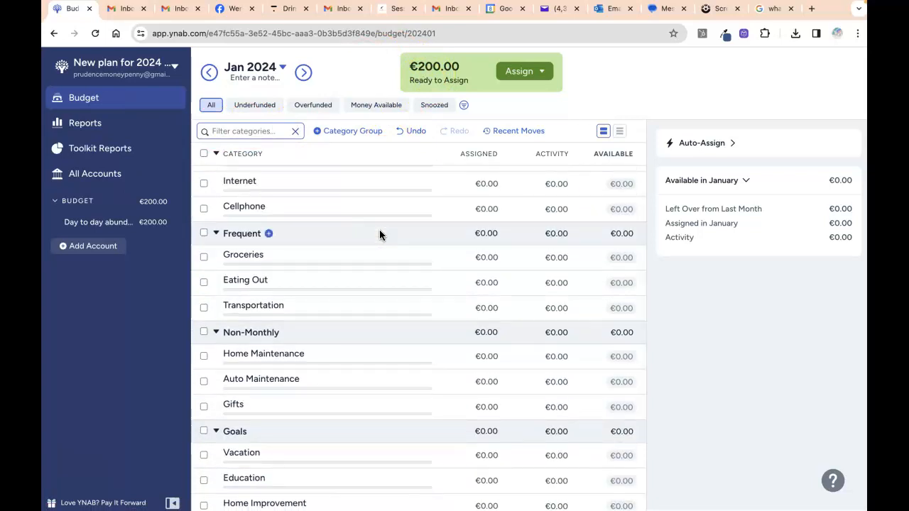
{"action": "scroll", "coordinate": [379, 229], "scroll_direction": "up", "scroll_amount": 3}
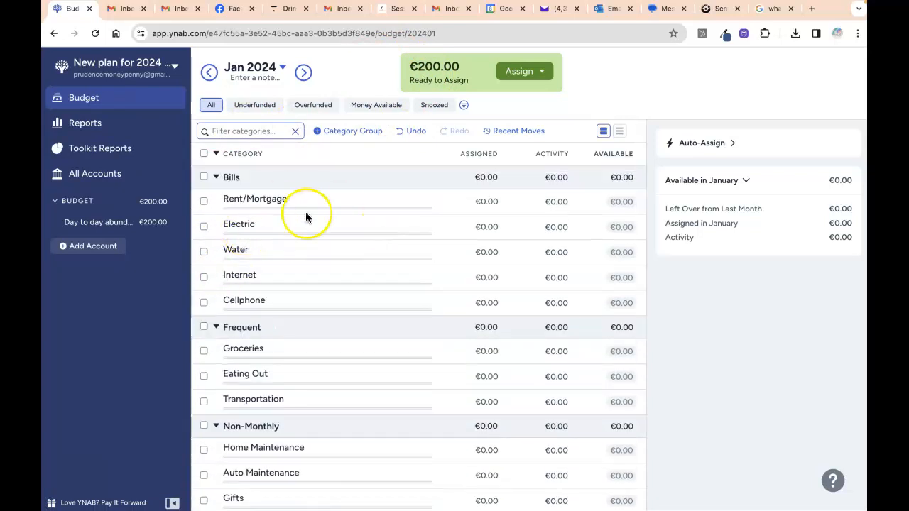
{"action": "scroll", "coordinate": [298, 307], "scroll_direction": "down", "scroll_amount": 5}
{"action": "scroll", "coordinate": [298, 307], "scroll_direction": "up", "scroll_amount": 4}
{"action": "scroll", "coordinate": [299, 303], "scroll_direction": "up", "scroll_amount": 2}
{"action": "scroll", "coordinate": [298, 304], "scroll_direction": "down", "scroll_amount": 4}
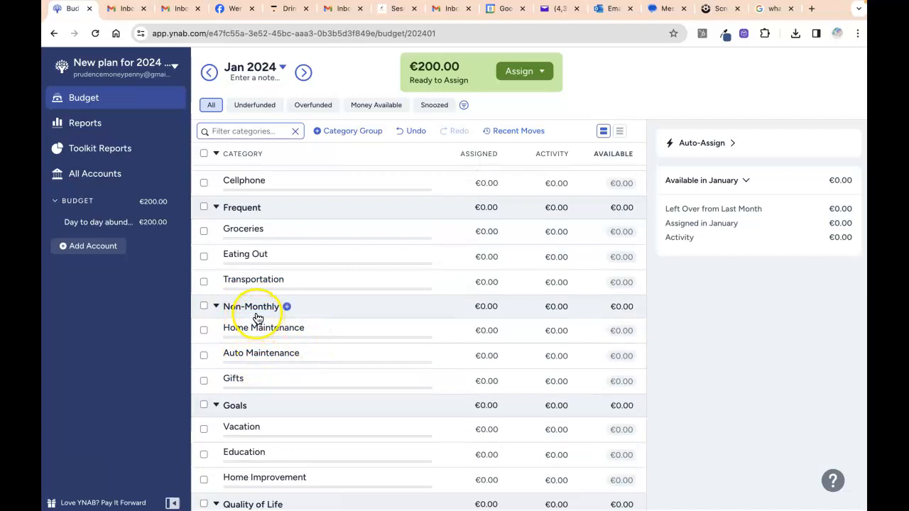
- Begin editing the Non-Monthly group name, then cancel so it stays unchanged
{"action": "left_click", "coordinate": [255, 307]}
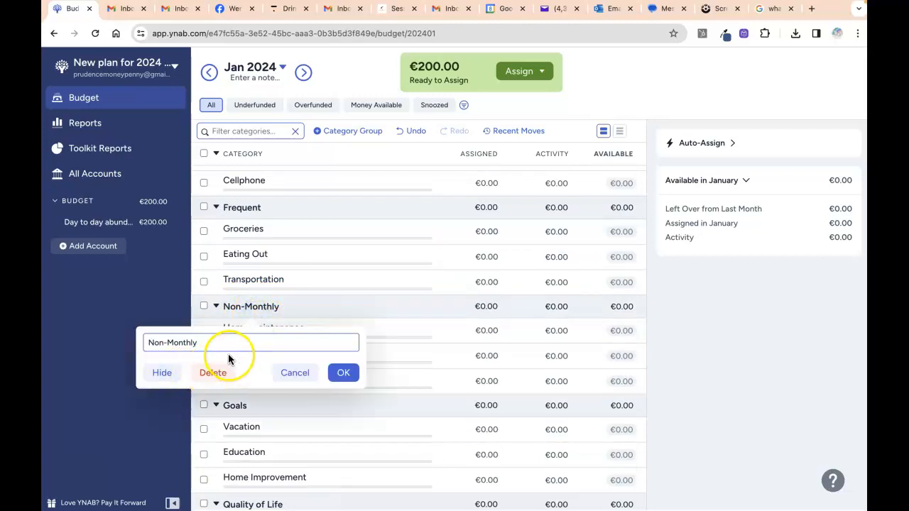
{"action": "key", "text": "BackSpace"}
{"action": "key", "text": "BackSpace"}
{"action": "key", "text": "BackSpace"}
{"action": "key", "text": "BackSpace"}
{"action": "key", "text": "BackSpace"}
{"action": "key", "text": "BackSpace"}
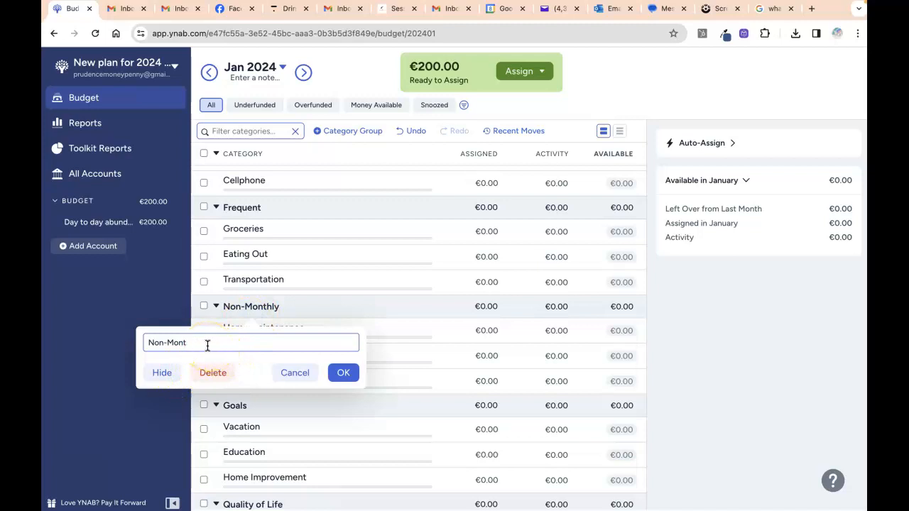
{"action": "left_click", "coordinate": [295, 372]}
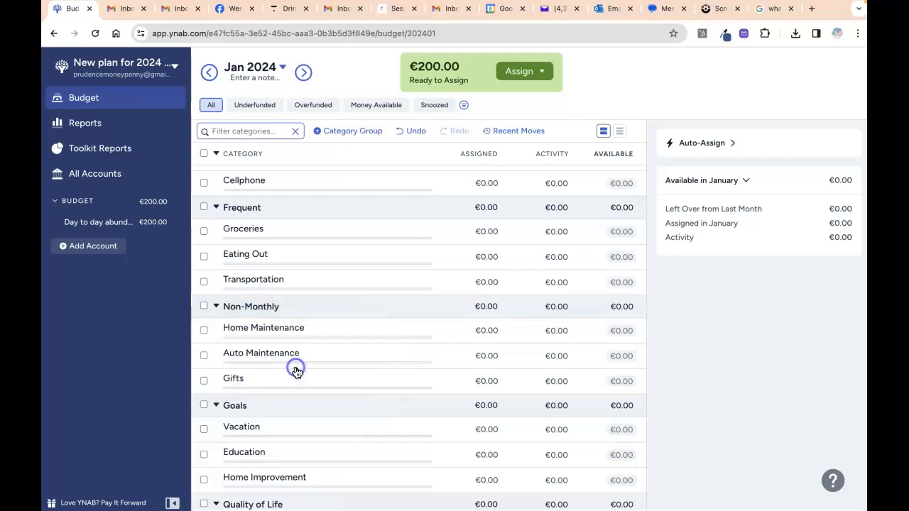
- Drag Home Maintenance from Non-Monthly into the Frequent group, directly below Transportation
{"action": "left_click_drag", "start_coordinate": [287, 329], "coordinate": [289, 286]}
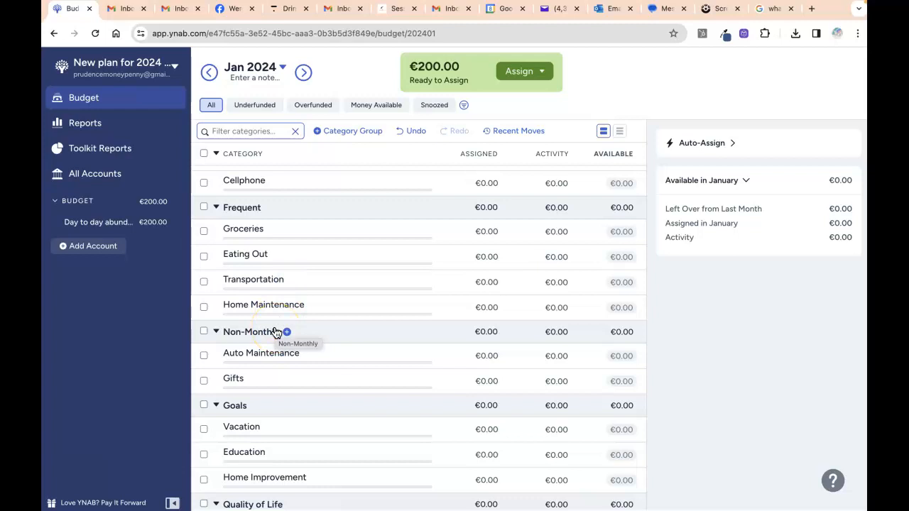
{"action": "scroll", "coordinate": [386, 308], "scroll_direction": "up", "scroll_amount": 3}
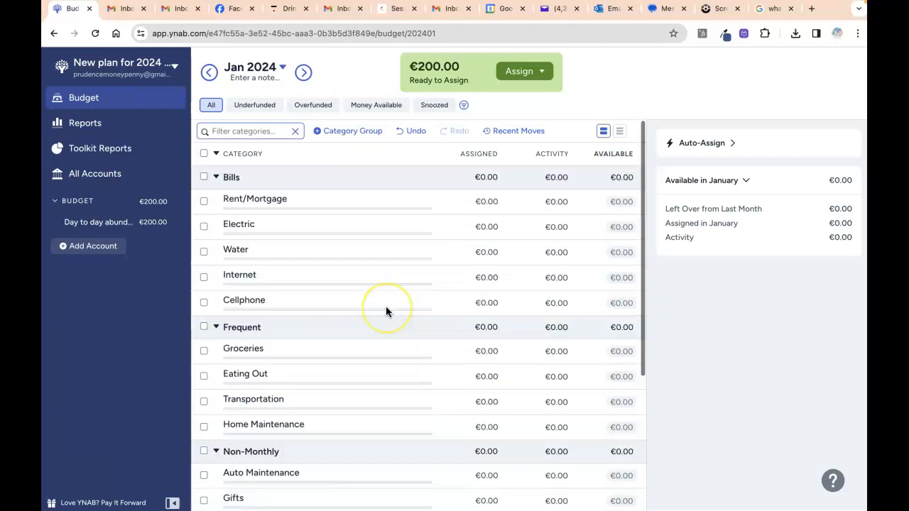